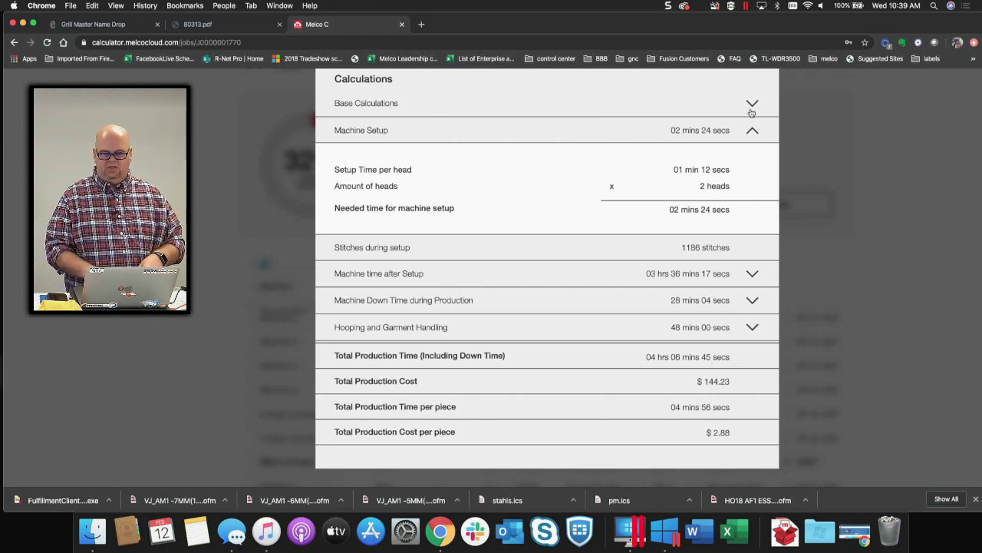
- Close the detailed calculation to return to the THEATRE-faces-2-flat (2) job summary
scroll(748, 109, "up", 2)
scroll(748, 109, "up", 3)
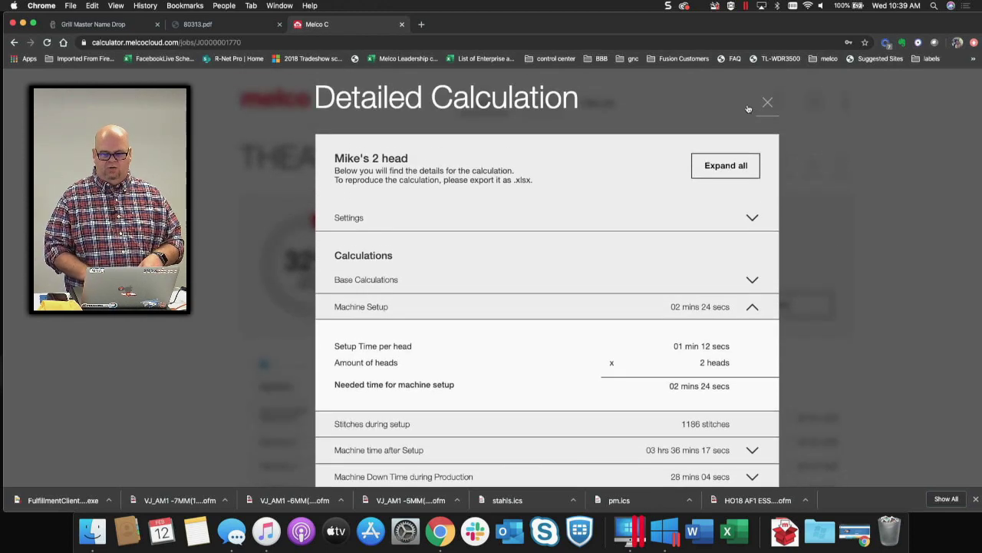
left_click(763, 104)
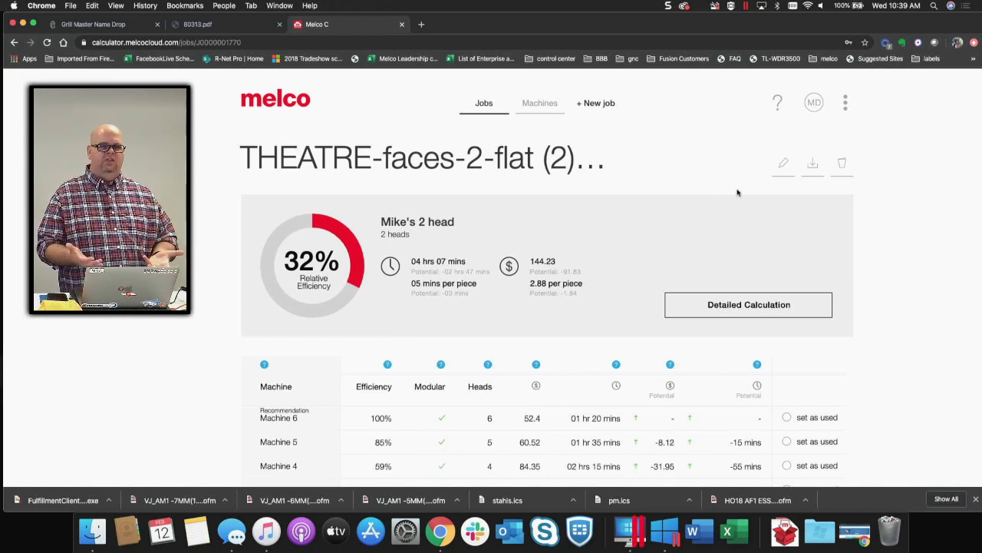
- Download the THEATRE-faces-2-flat (2) job as an .xlsx spreadsheet and open the file
left_click(814, 167)
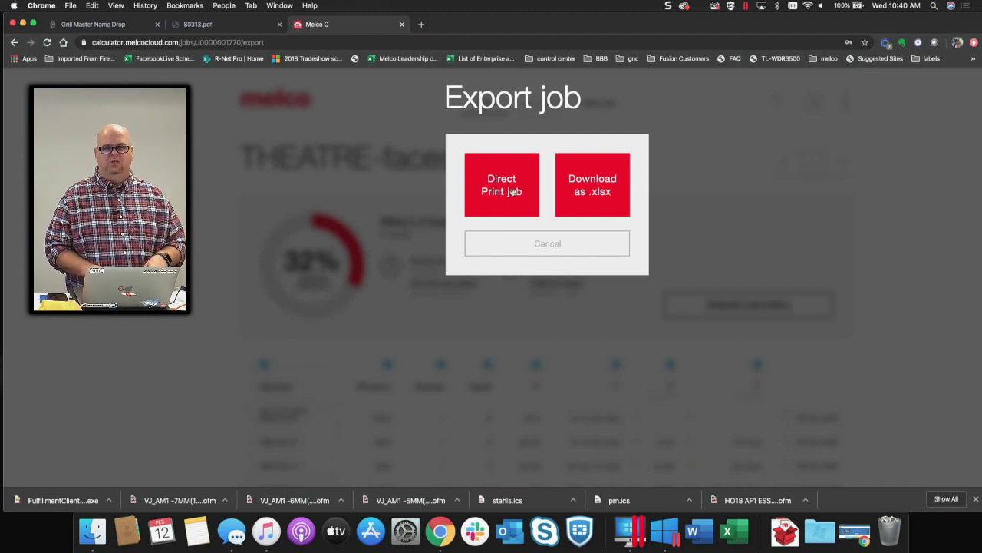
left_click(599, 193)
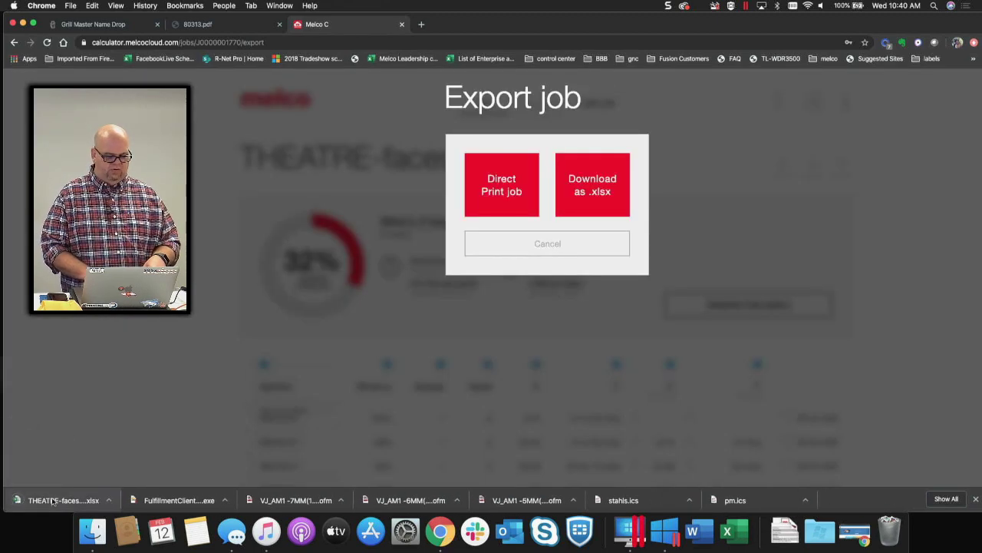
left_click(52, 500)
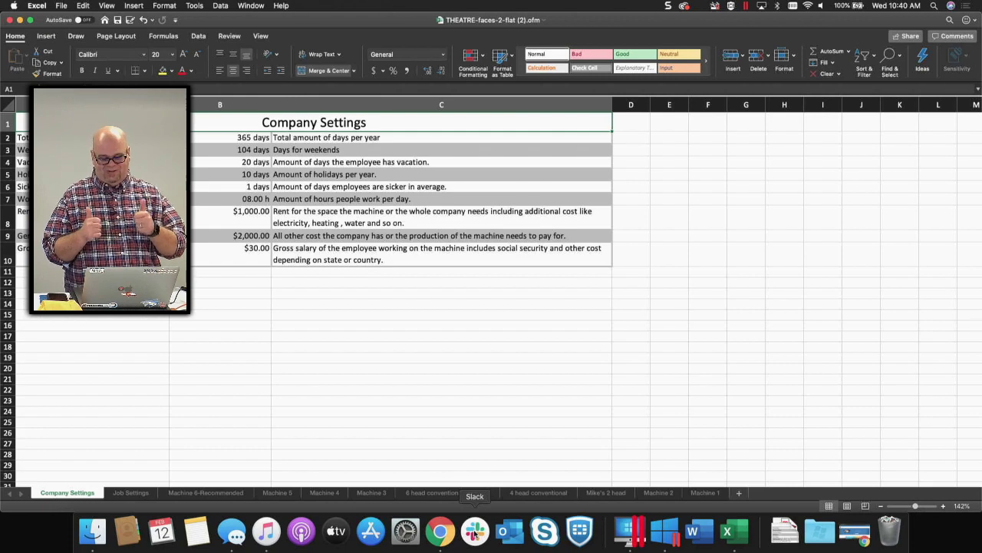
- Go back from the Excel workbook to the calculator in the browser
left_click(441, 531)
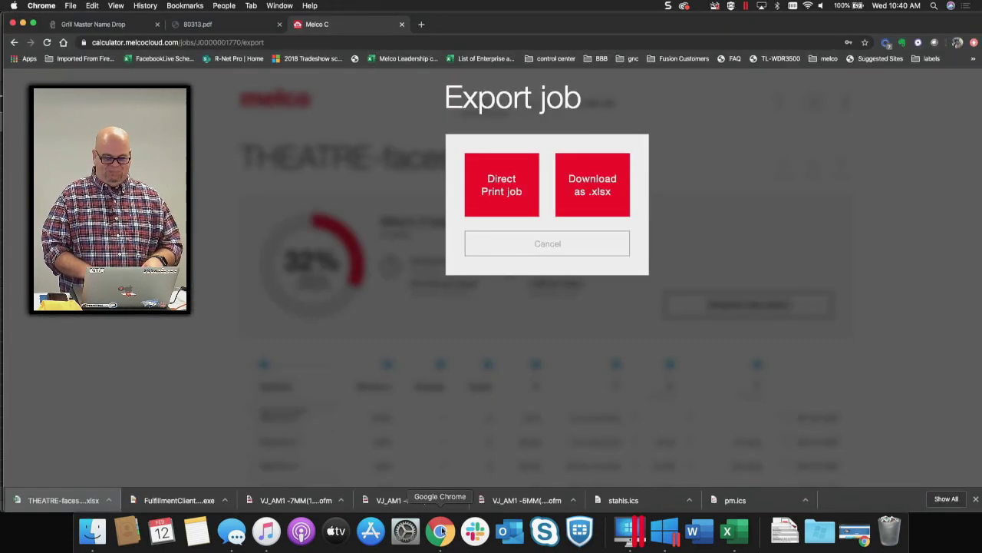
- Cancel the export dialog and start a new job with manual configuration
left_click(520, 251)
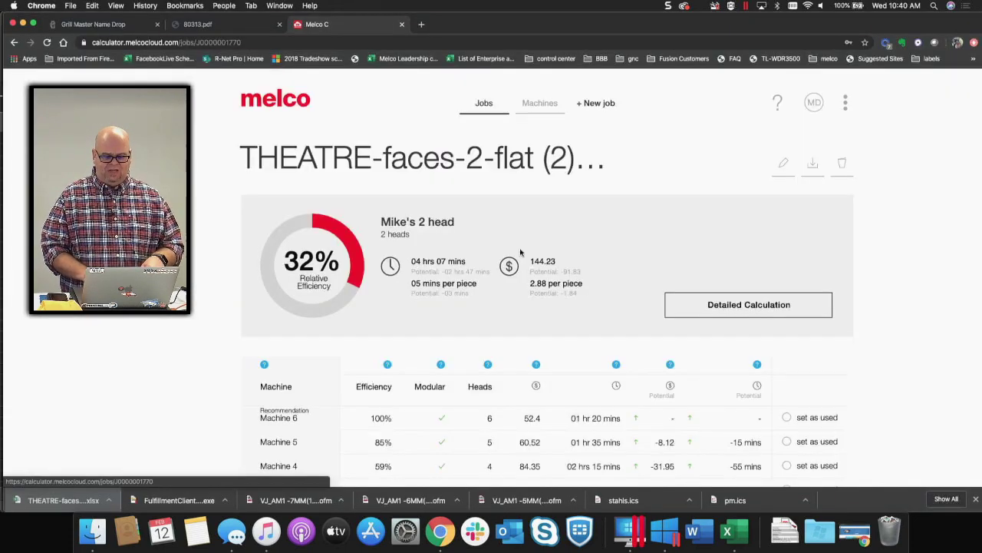
left_click(591, 108)
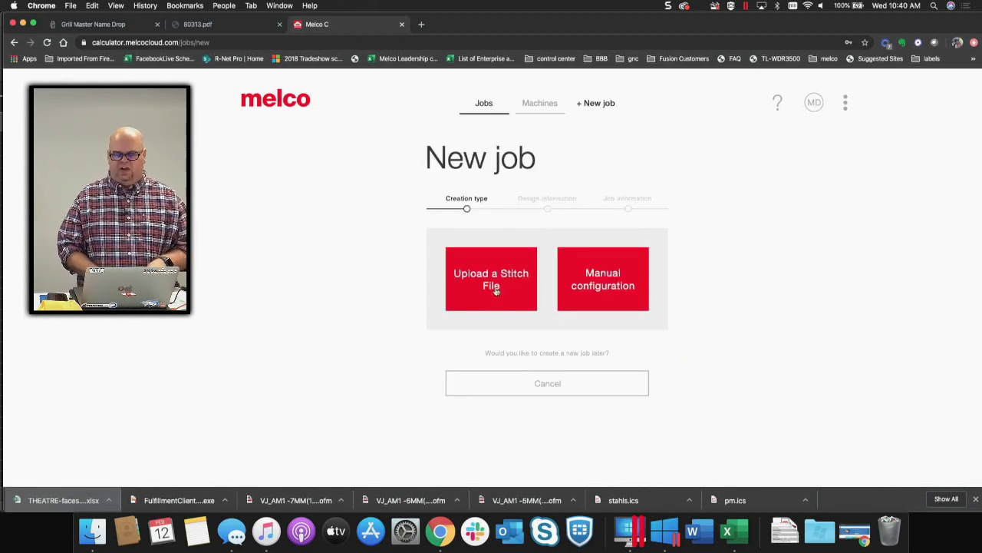
left_click(624, 272)
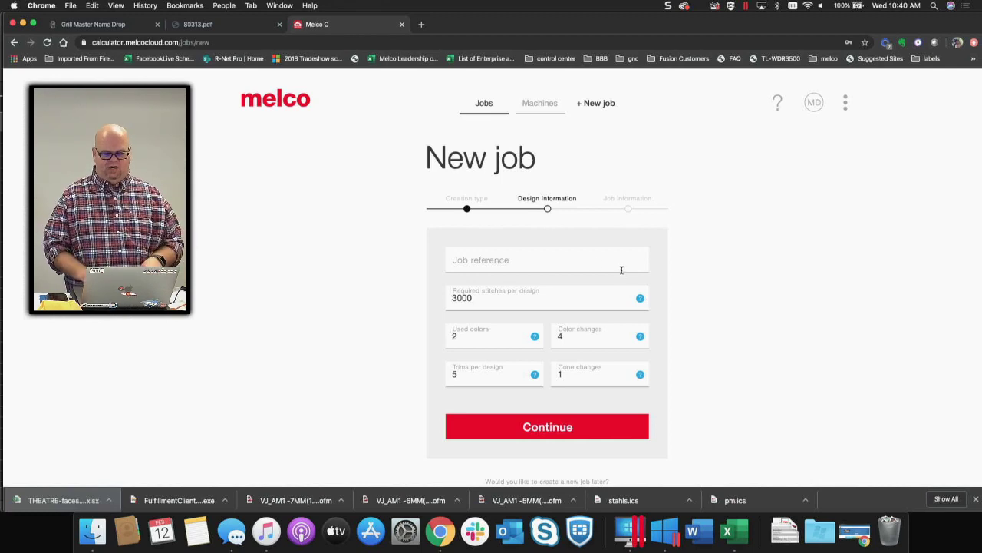
- Enter 'est. theatre face' as the new job's reference
left_click(568, 271)
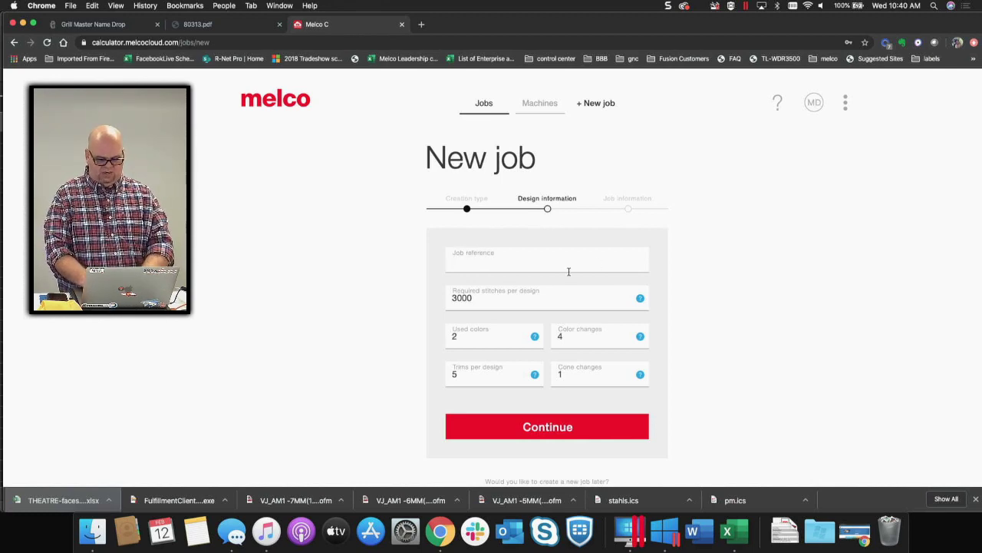
type("east")
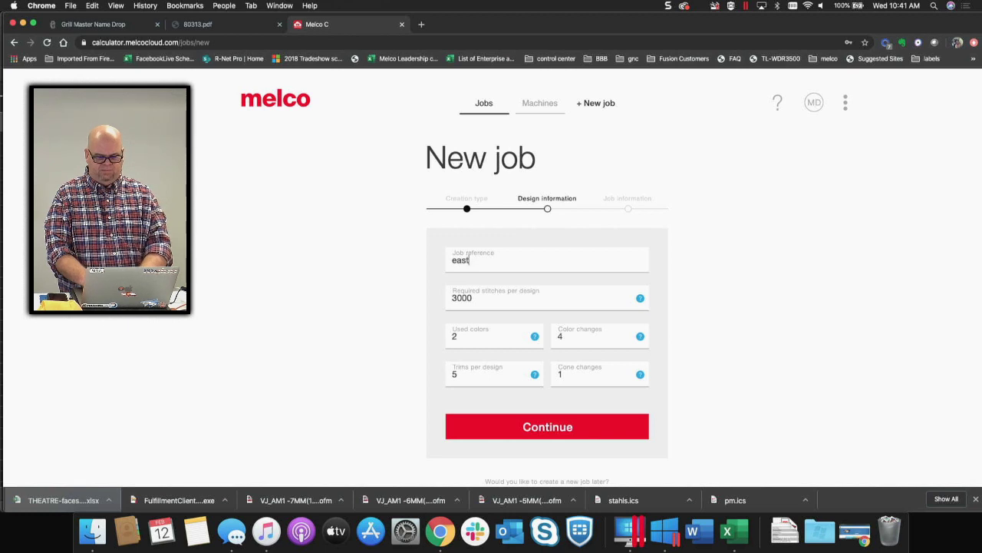
key("BackSpace")
key("BackSpace")
type("st. ")
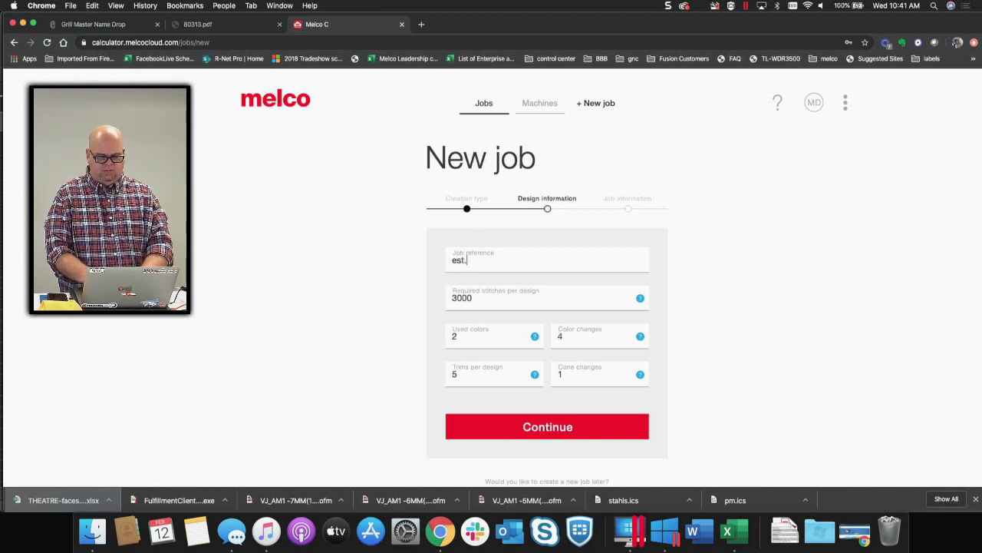
type("th")
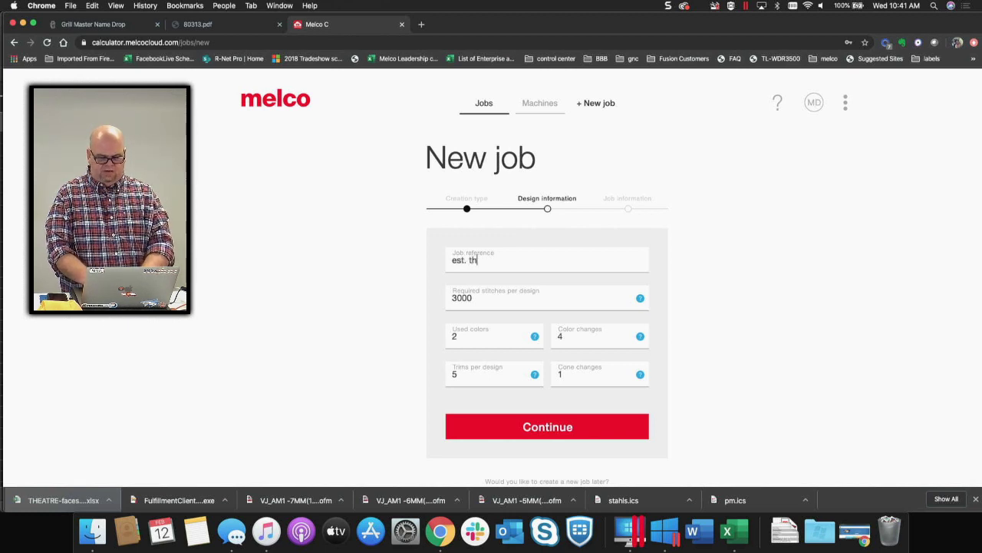
type("eatre")
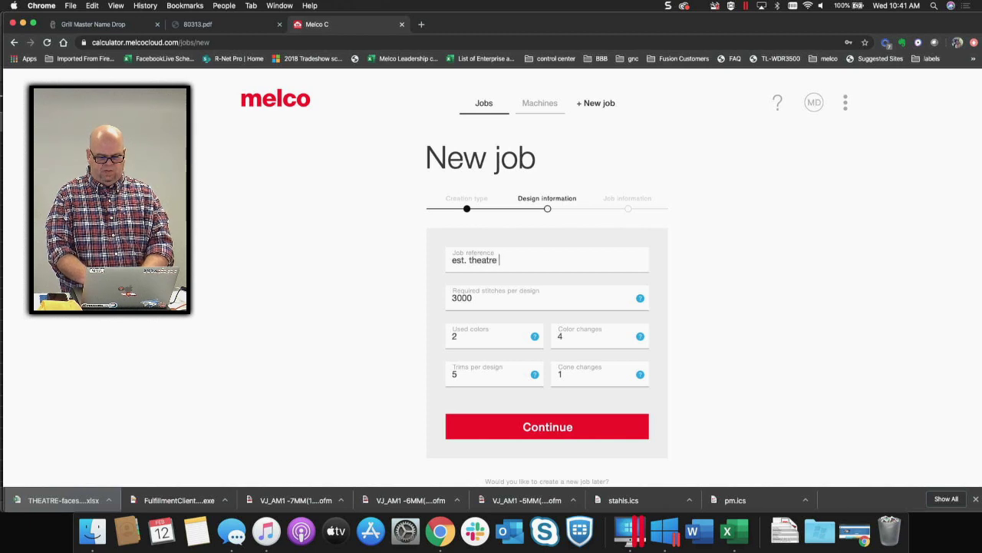
type(" face")
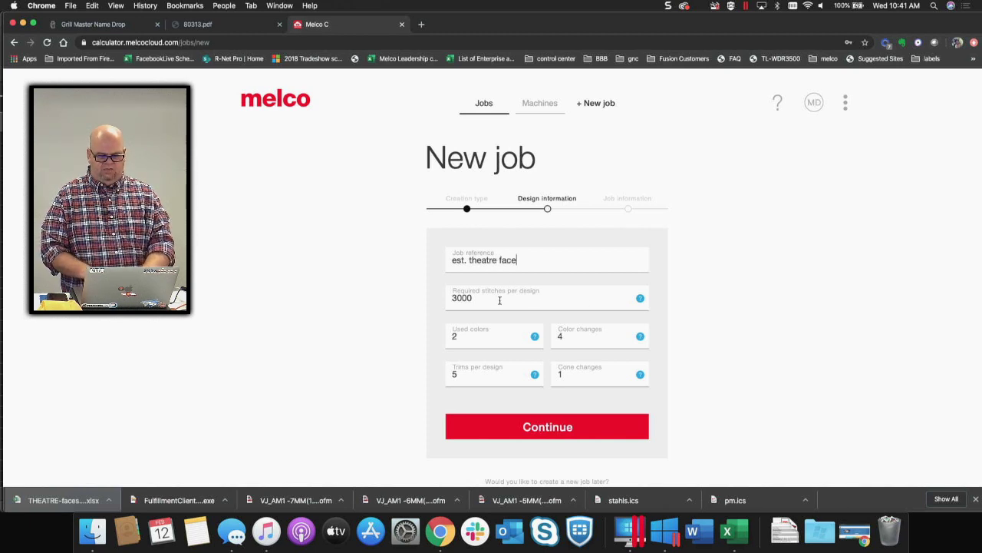
- Set 9000 stitches per design and 4 used colors, then continue to Job information
key("Tab")
type("90")
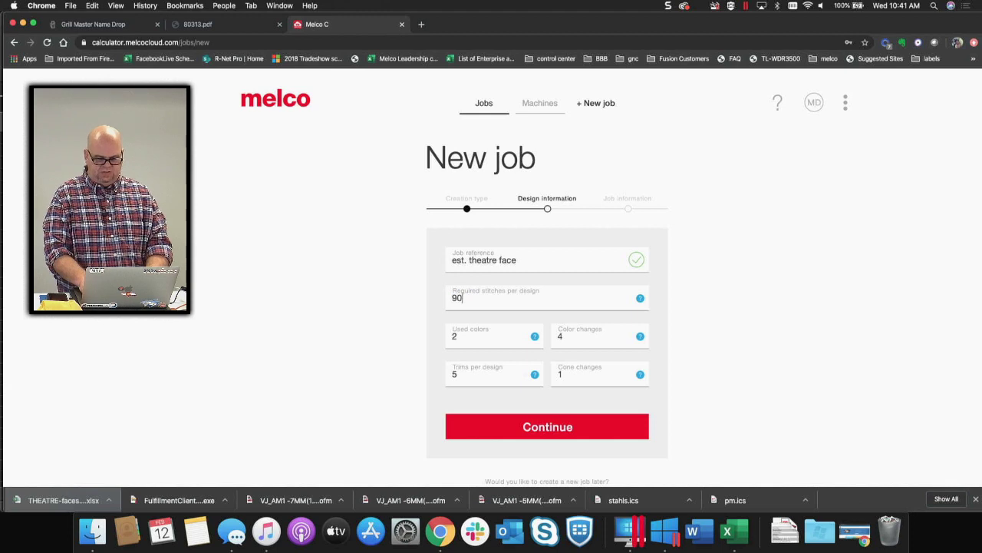
type("000")
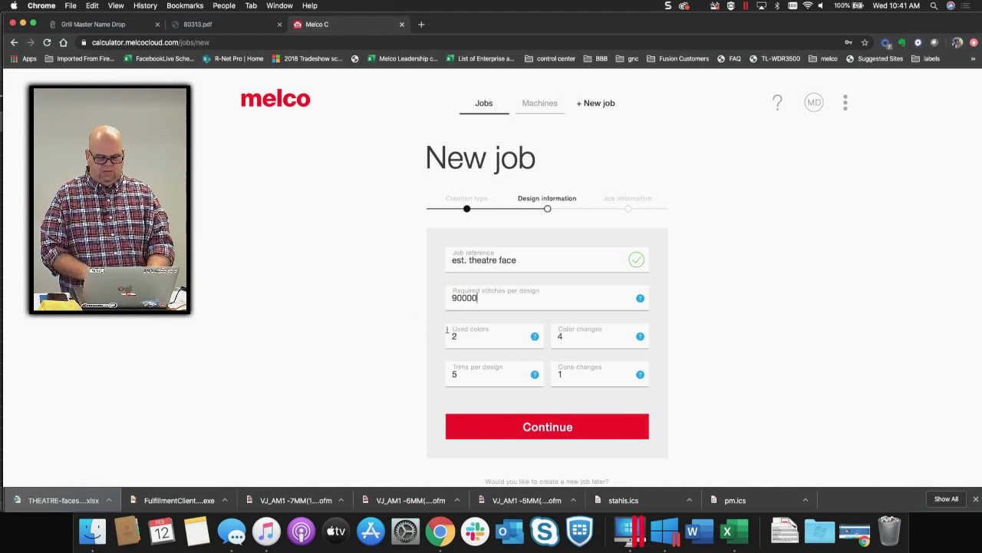
key("BackSpace")
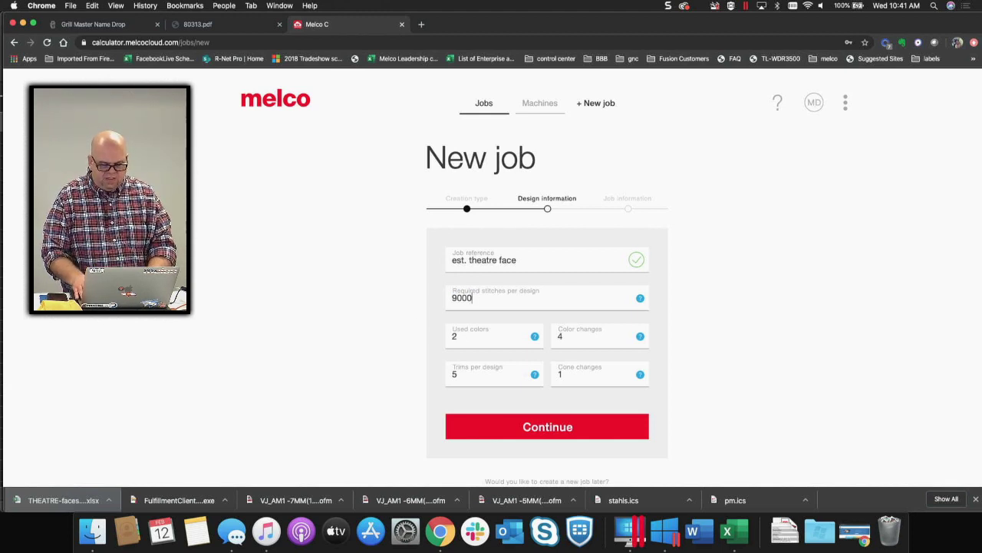
left_click(474, 339)
left_click_drag(474, 339, 401, 343)
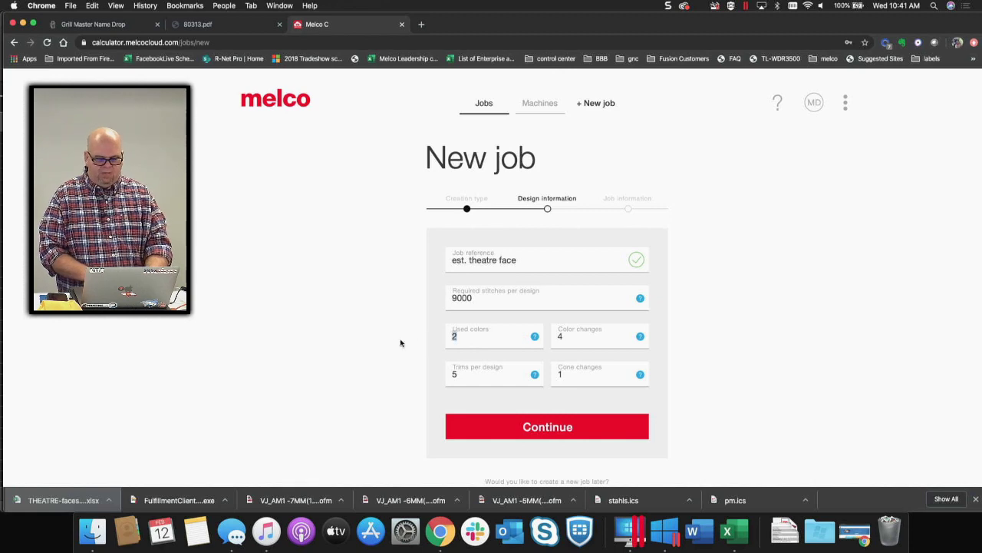
type("4")
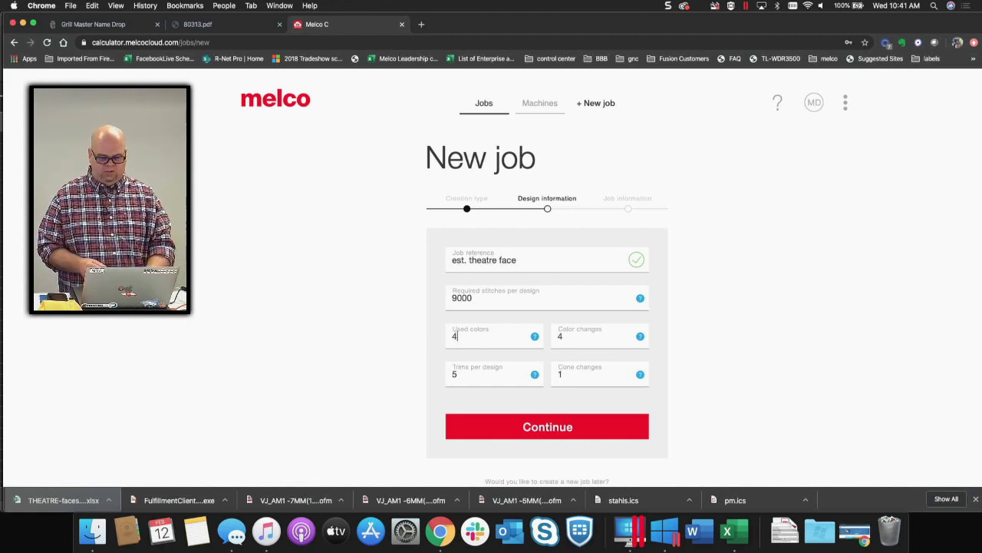
key("Tab")
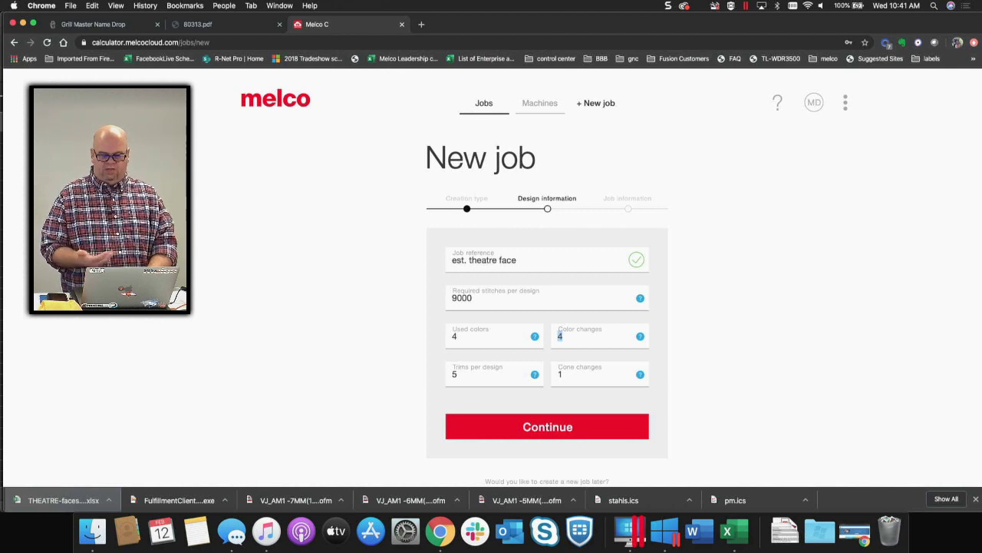
left_click(550, 427)
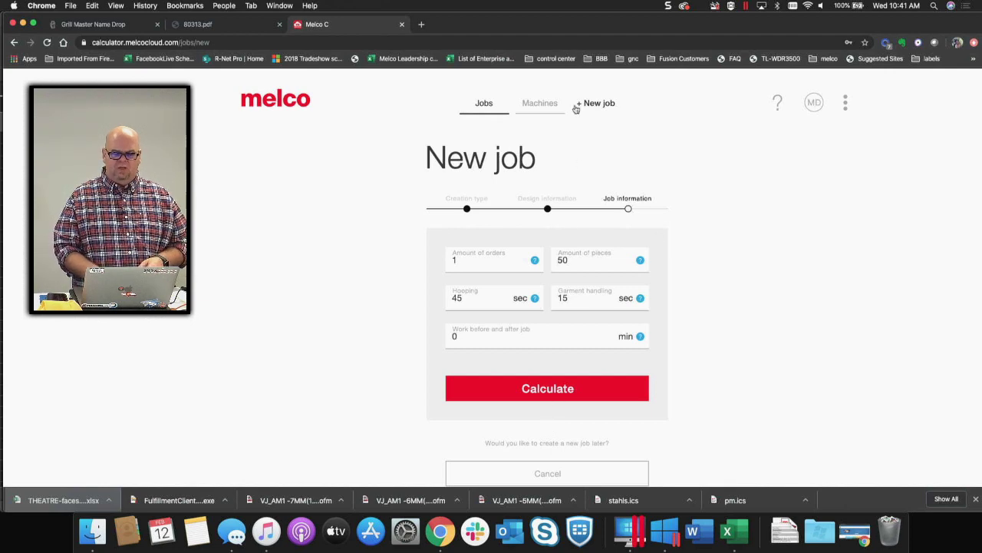
- View the Machines page and browse the machine cards with their average efficiencies
left_click(542, 116)
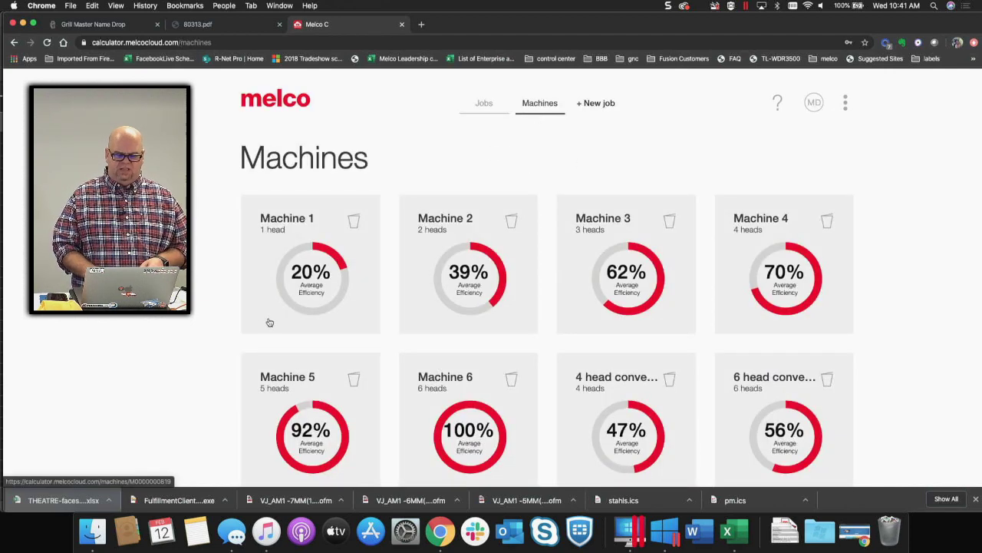
scroll(269, 321, "down", 3)
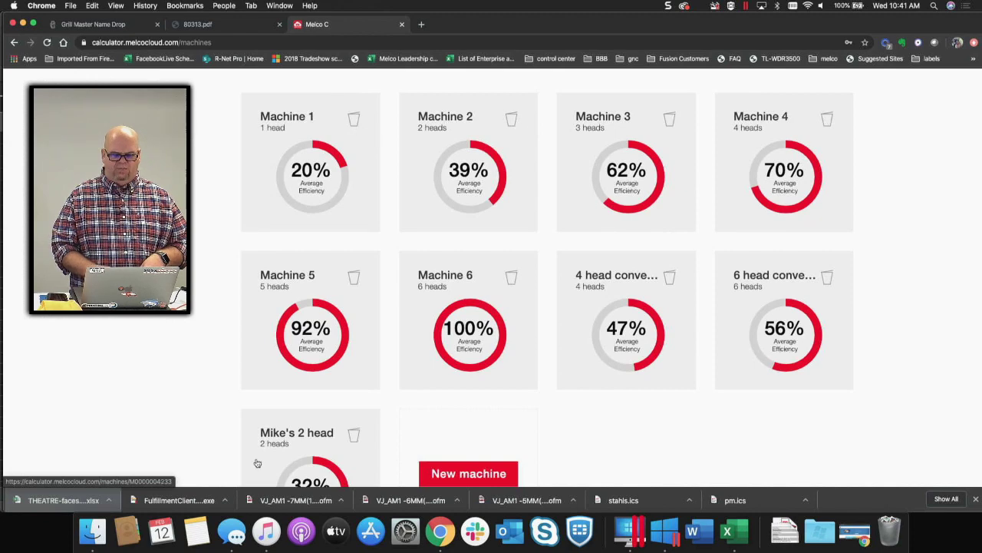
left_click(513, 127)
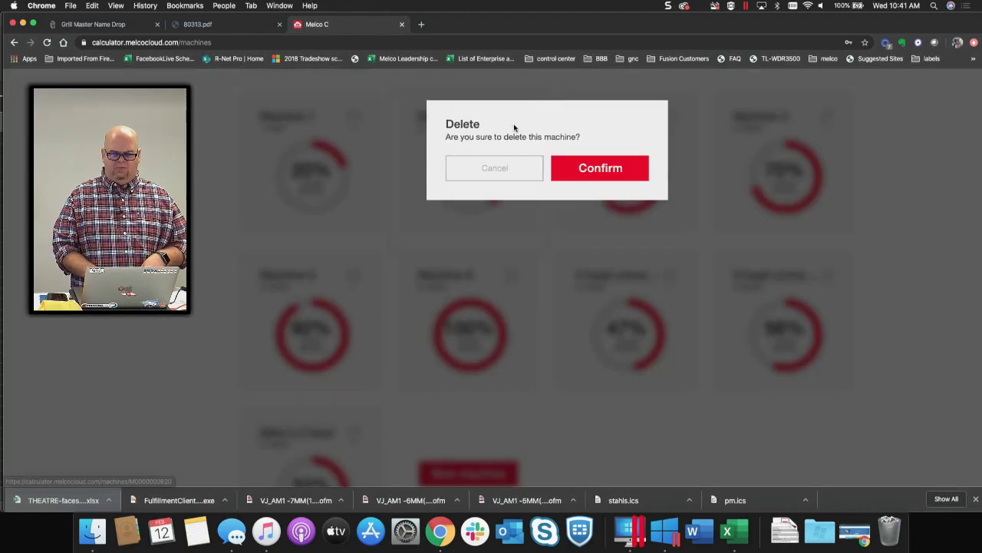
left_click(585, 175)
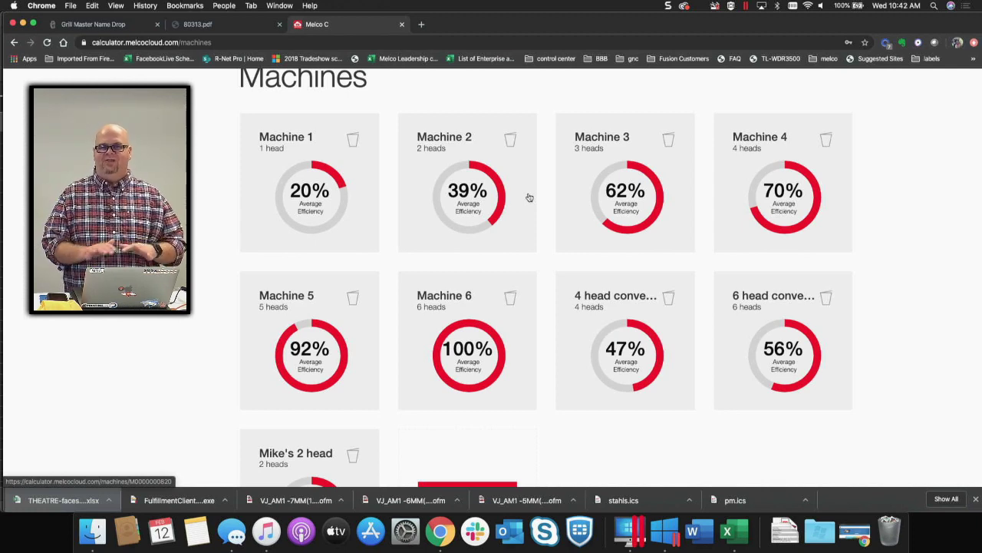
left_click(510, 140)
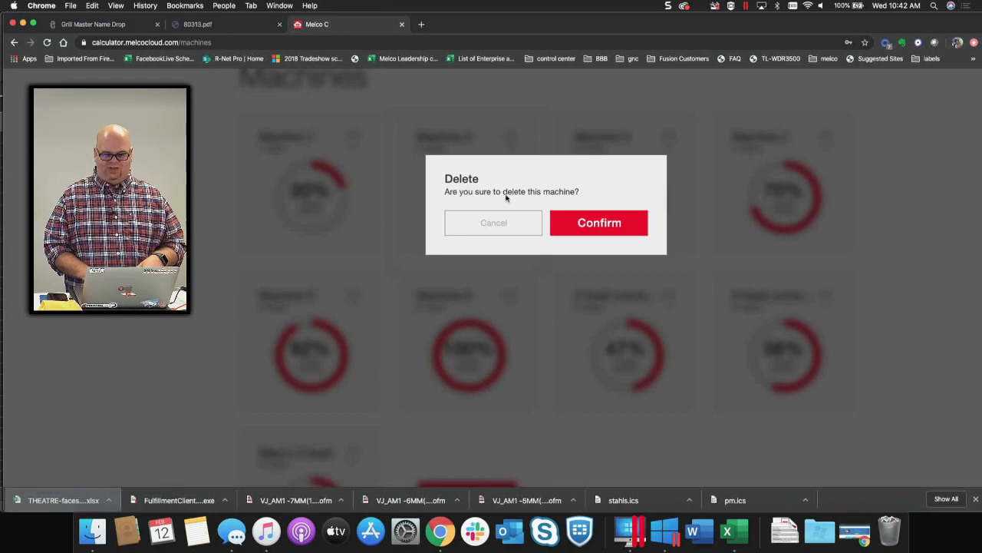
left_click(587, 223)
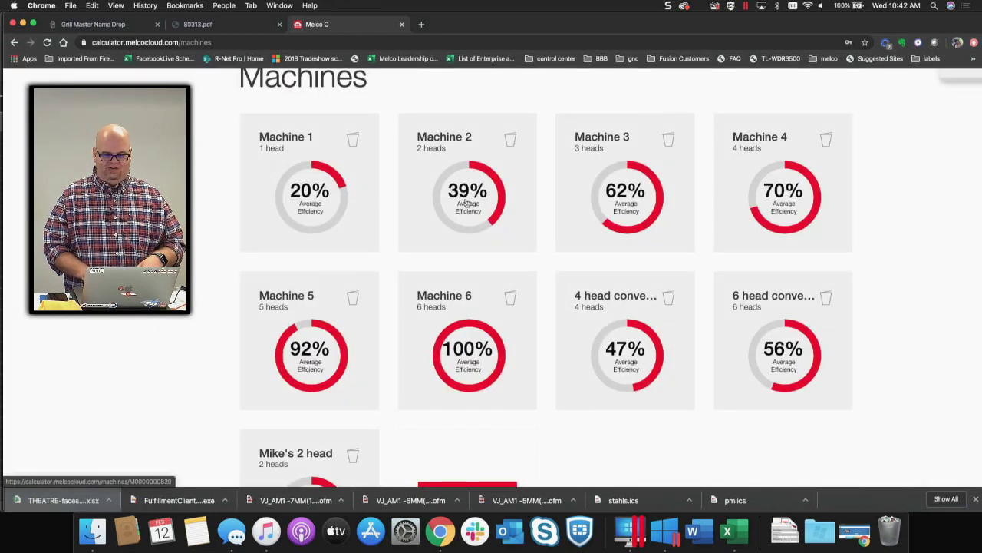
scroll(489, 224, "down", 3)
scroll(489, 223, "down", 1)
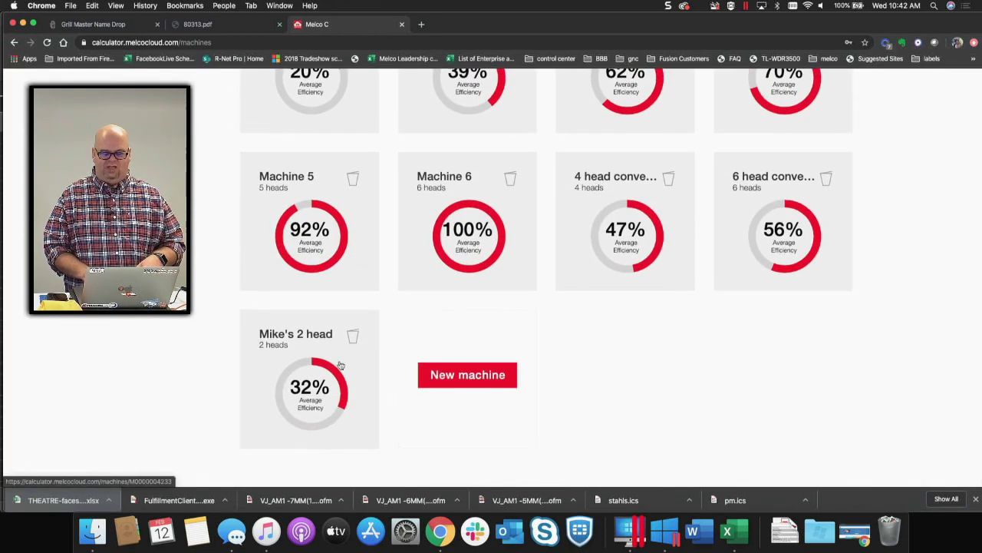
scroll(440, 395, "up", 1)
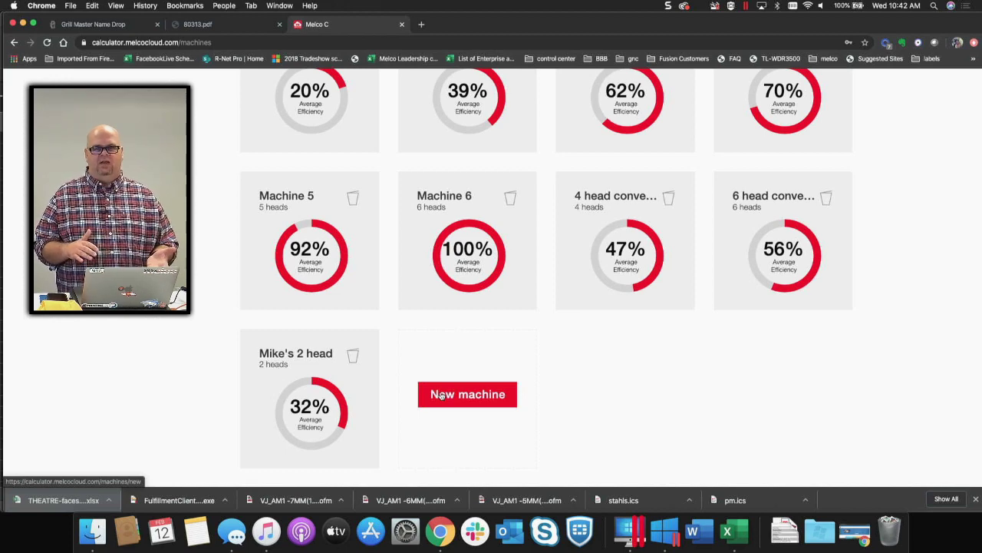
scroll(441, 395, "up", 3)
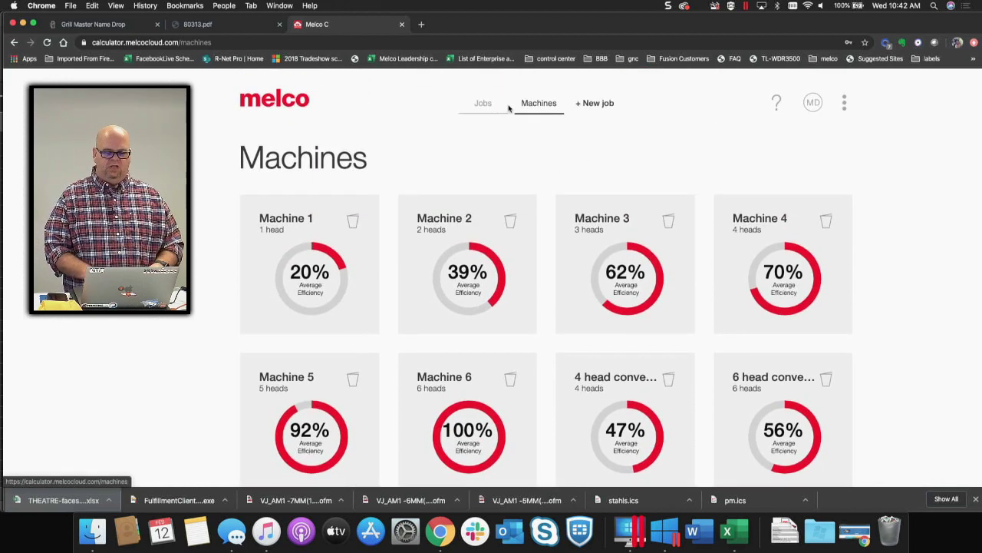
- Reopen the THEATRE-faces-2-flat job from the Jobs list to see its machine comparison
left_click(490, 110)
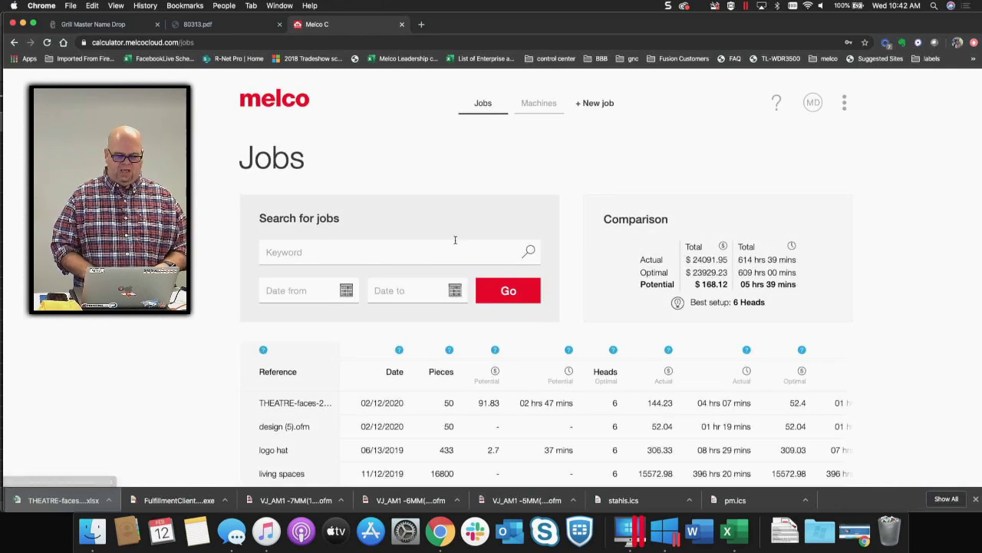
scroll(455, 240, "down", 4)
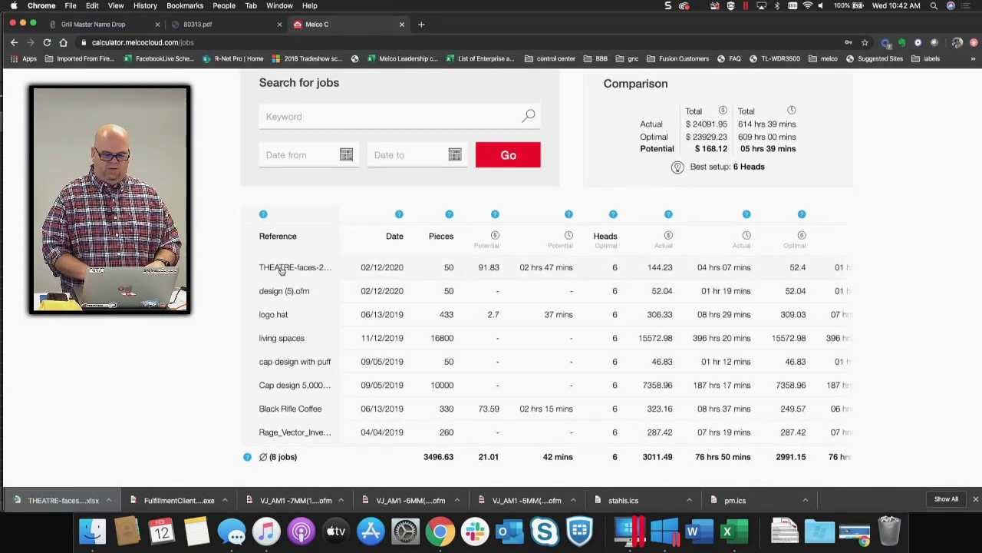
left_click(281, 266)
scroll(450, 314, "down", 1)
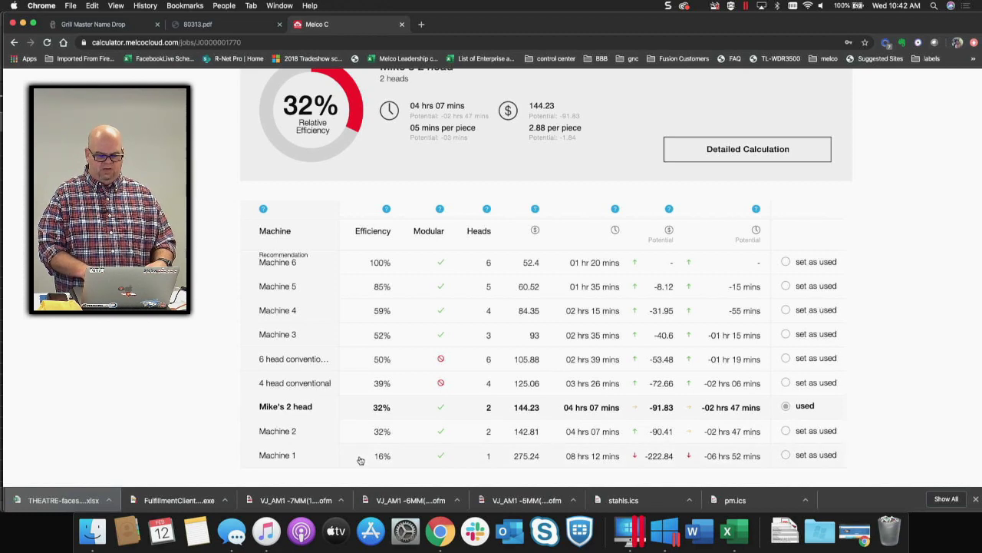
- Show Machine 1's, then Machine 2's figures (32%, 04 hrs 07 mins, $142.81) in the summary
left_click(360, 458)
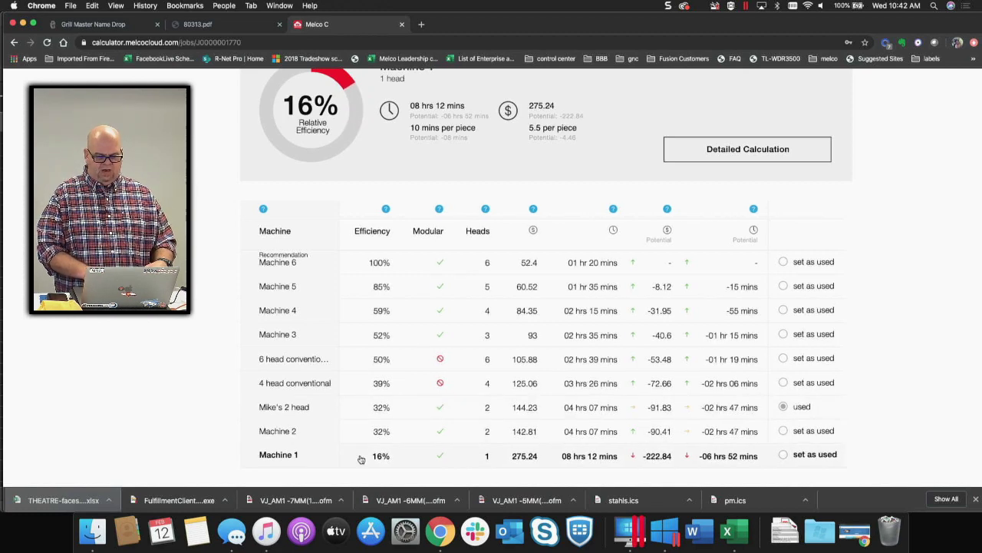
scroll(515, 100, "up", 1)
scroll(515, 100, "up", 1)
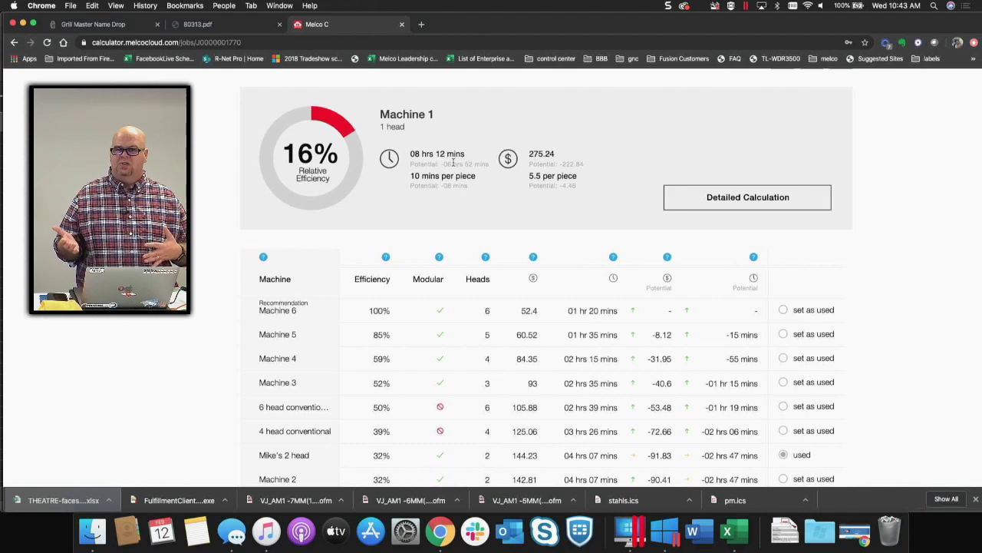
scroll(474, 253, "down", 2)
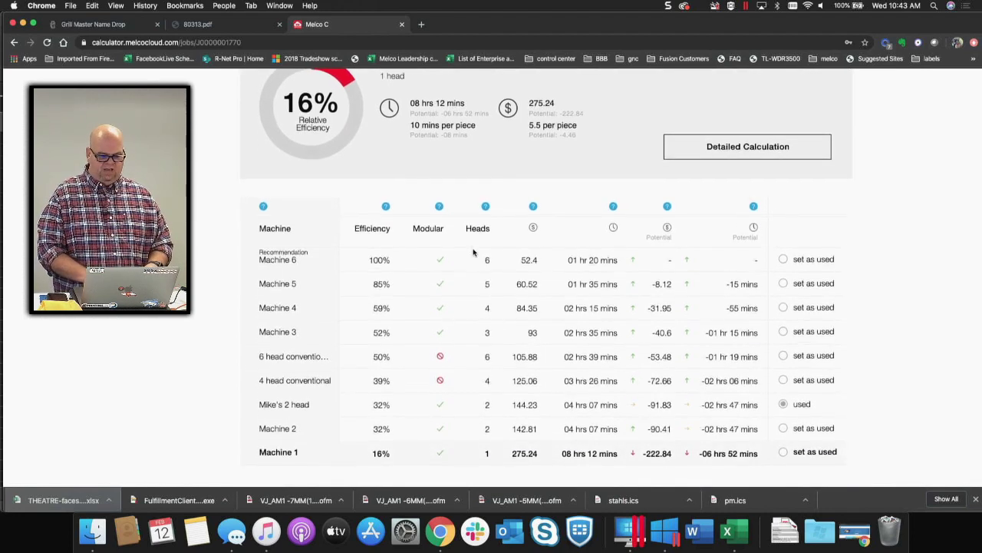
left_click(295, 431)
scroll(422, 299, "up", 4)
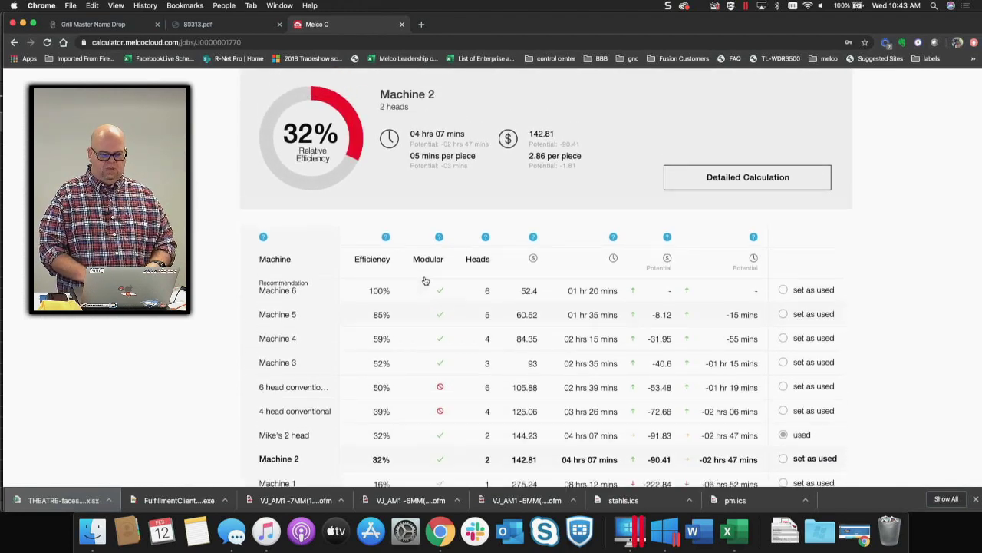